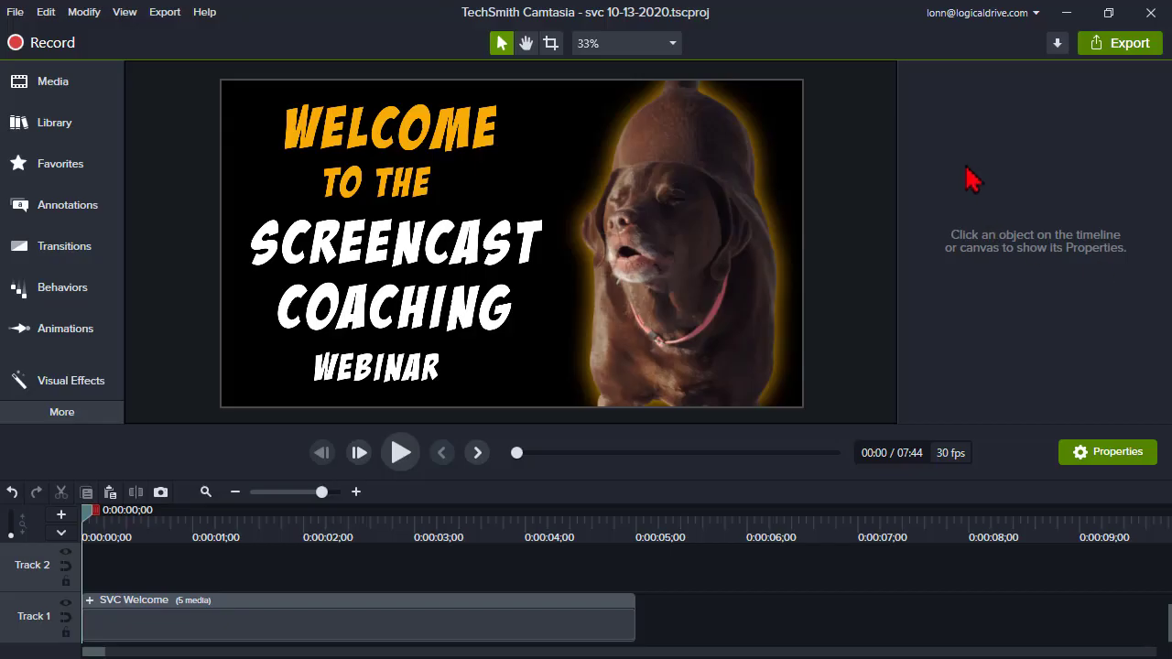
Step: Open the Library panel for the svc 10-13-2020 project
{"action": "left_click", "coordinate": [57, 125]}
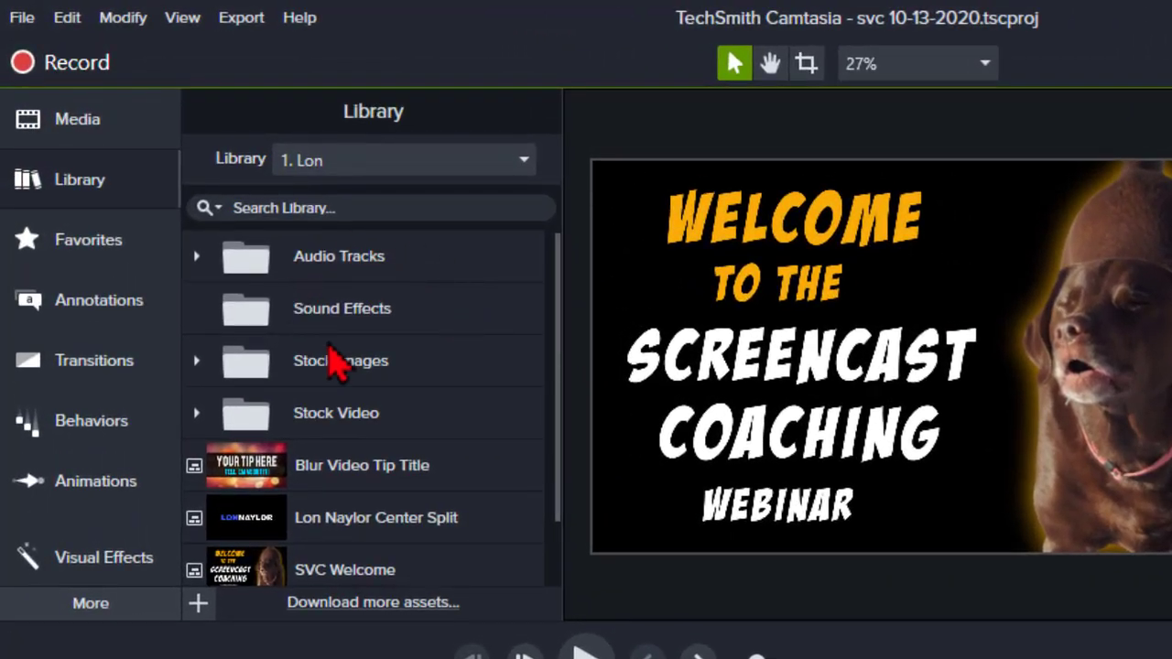
Step: Scroll to the bottom of the Library list to reach 'Download more assets...' on TechSmith Assets
{"action": "scroll", "coordinate": [450, 339], "scroll_direction": "down", "scroll_amount": 1}
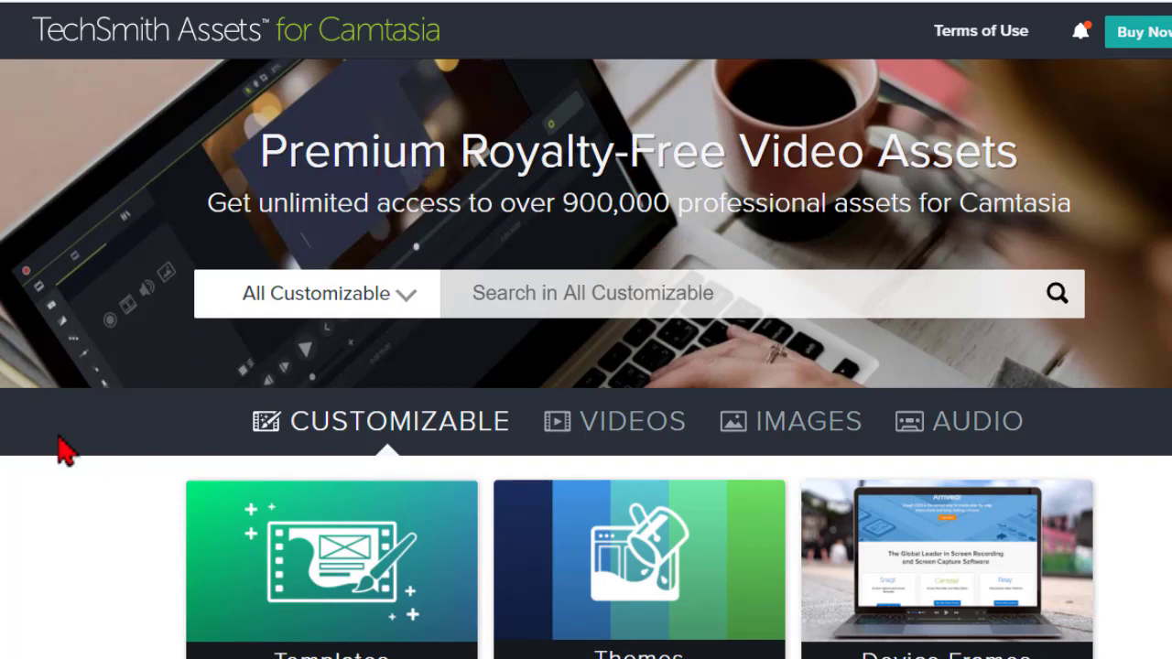
Step: Open the Motion Graphics collection and apply the Free price and New date filters
{"action": "scroll", "coordinate": [65, 448], "scroll_direction": "down", "scroll_amount": 4}
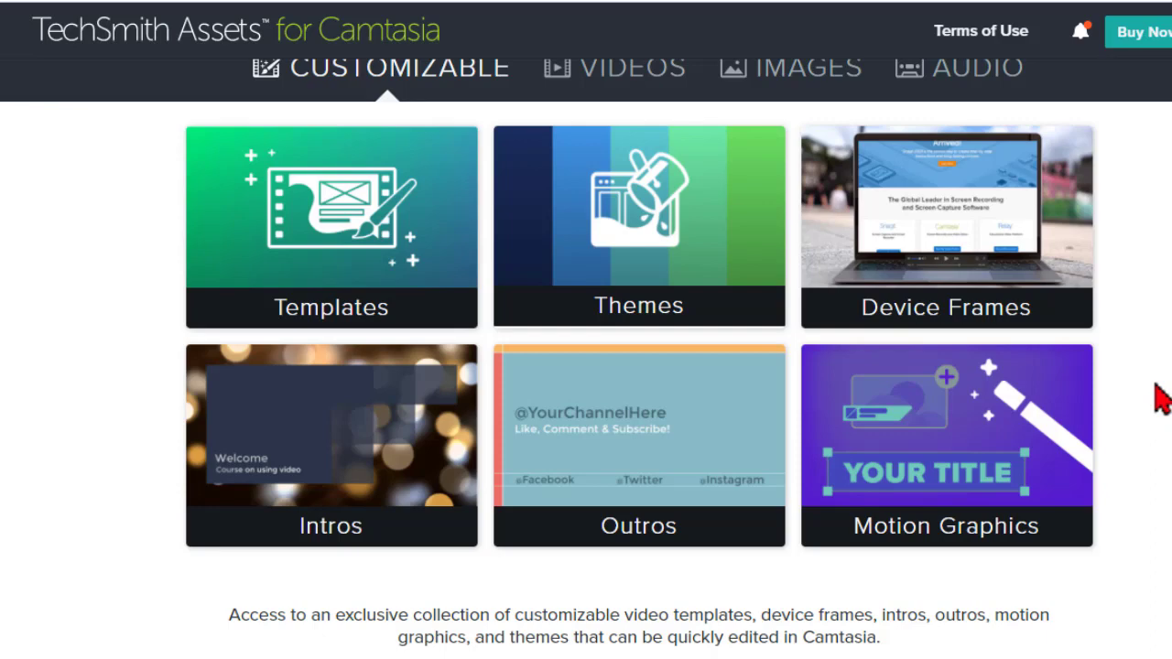
{"action": "left_click", "coordinate": [927, 455]}
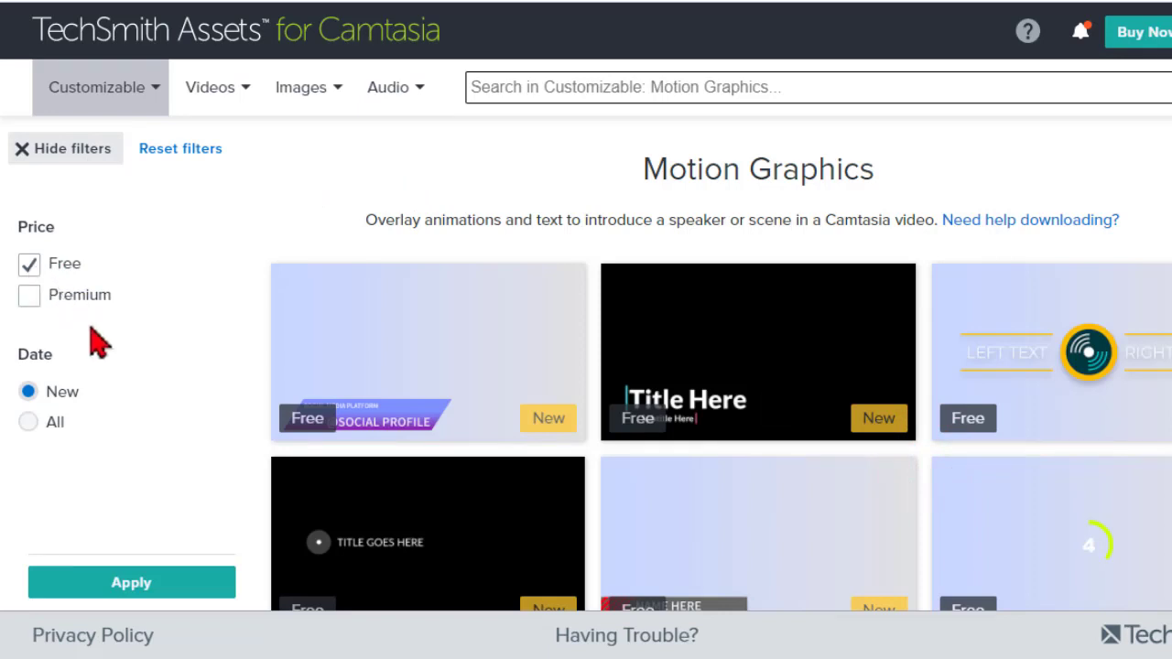
{"action": "left_click", "coordinate": [146, 586]}
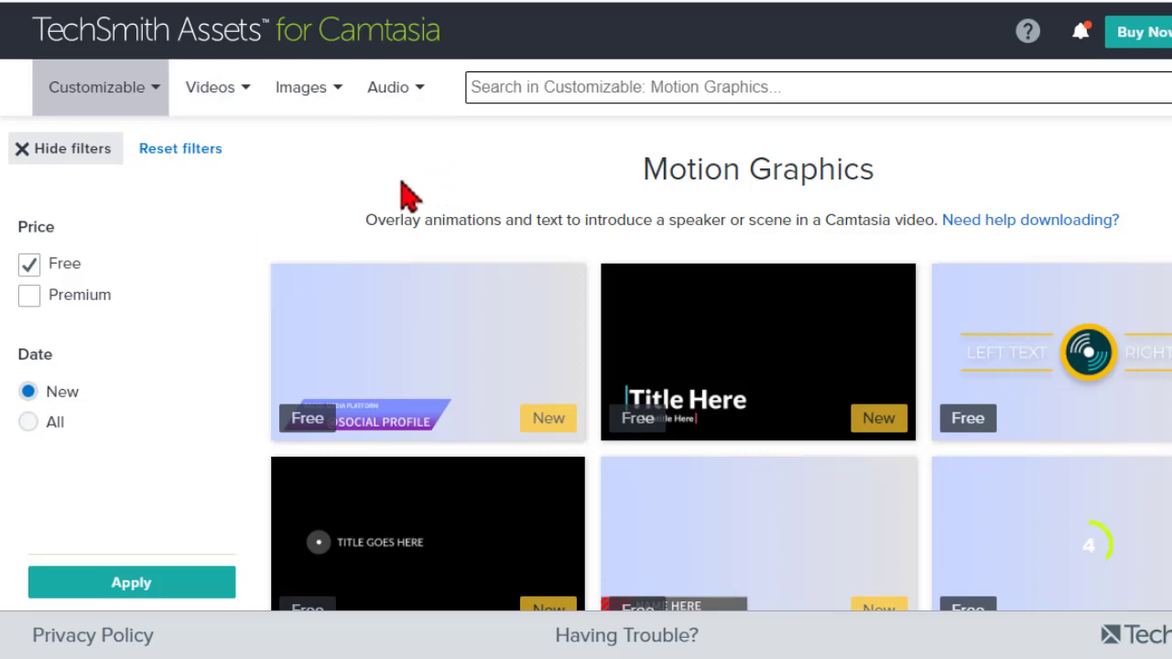
Step: Scroll the Motion Graphics grid and preview the free Circle Left Overlay thumbnail
{"action": "scroll", "coordinate": [252, 258], "scroll_direction": "down", "scroll_amount": 1}
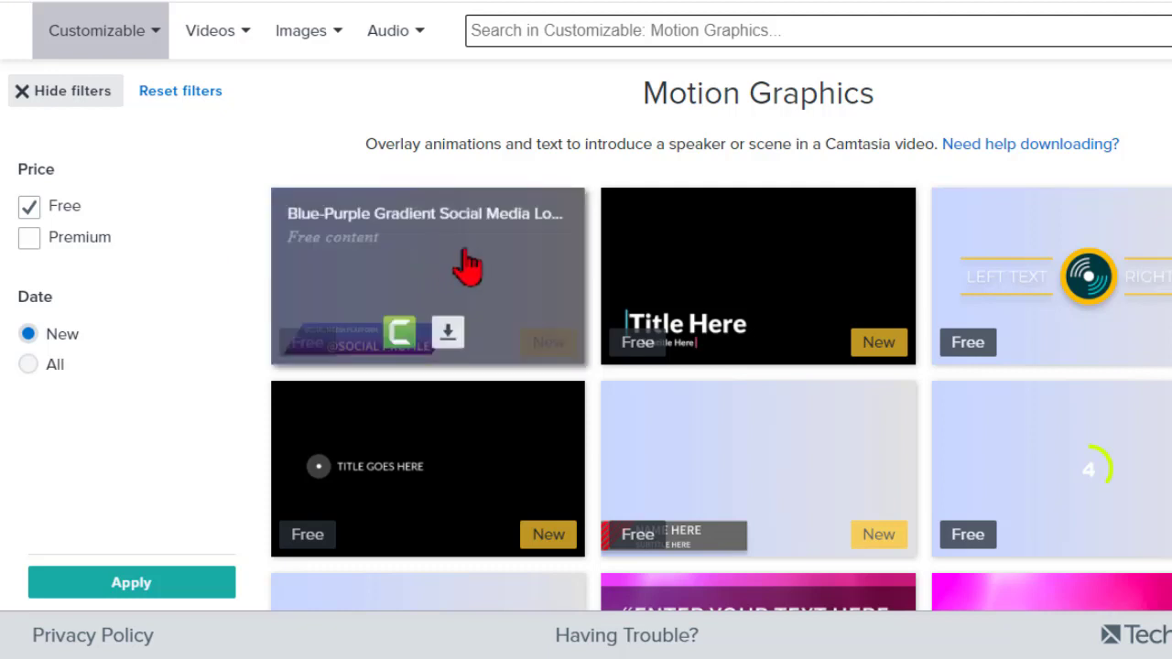
{"action": "mouse_move", "coordinate": [487, 280]}
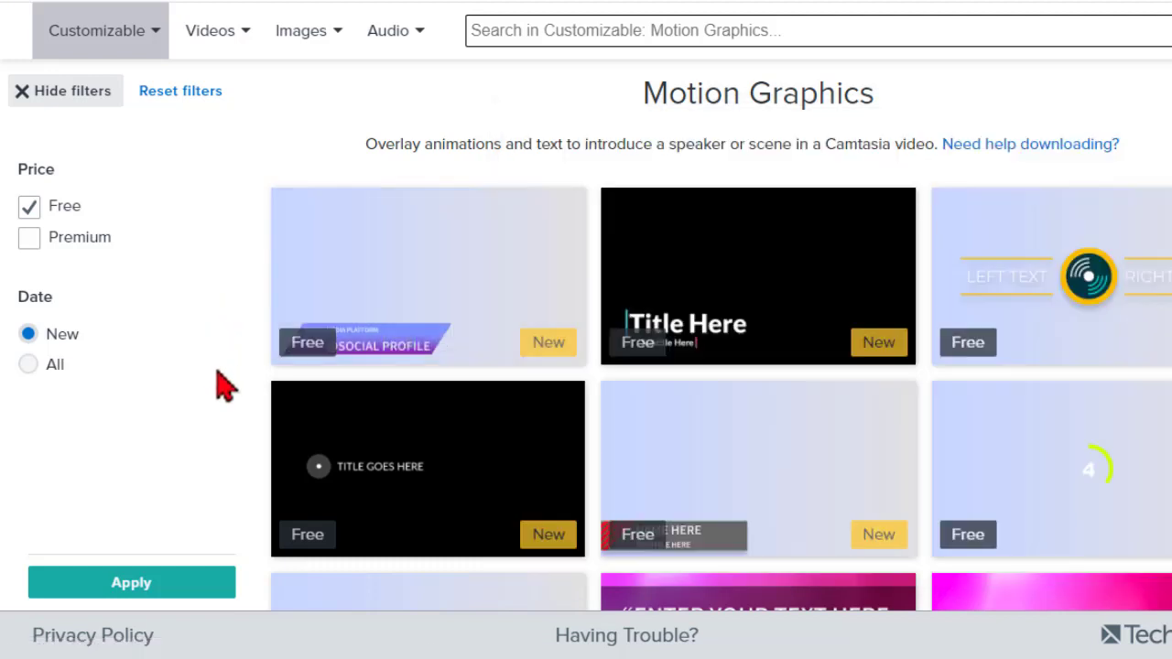
{"action": "scroll", "coordinate": [240, 391], "scroll_direction": "down", "scroll_amount": 1}
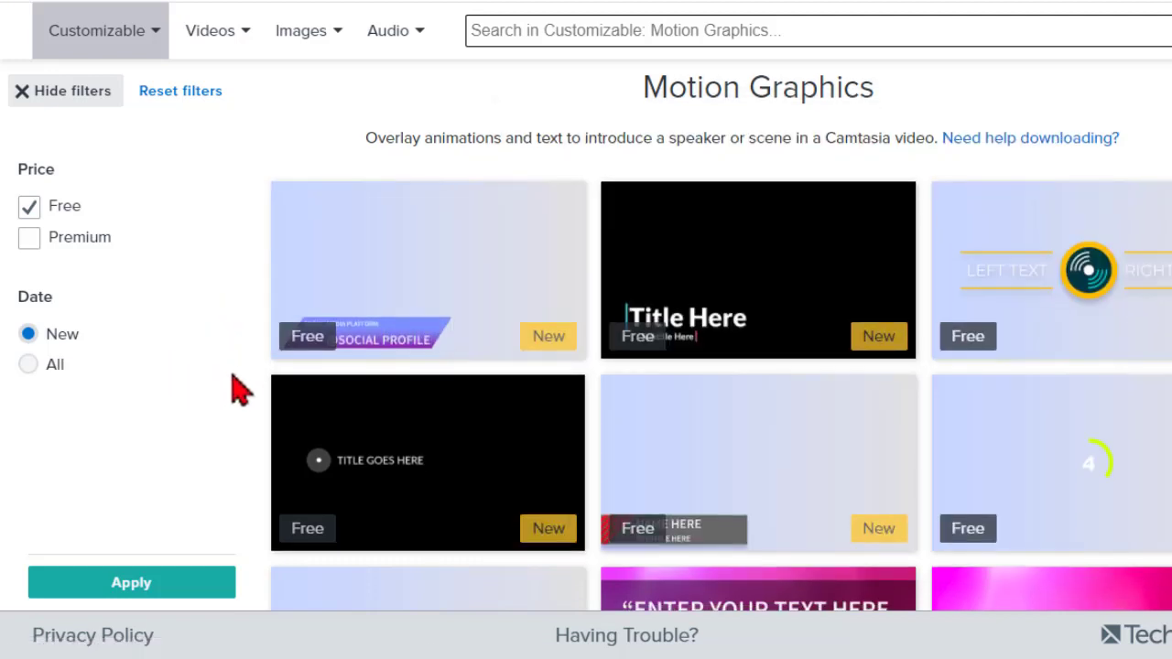
{"action": "scroll", "coordinate": [240, 391], "scroll_direction": "down", "scroll_amount": 1}
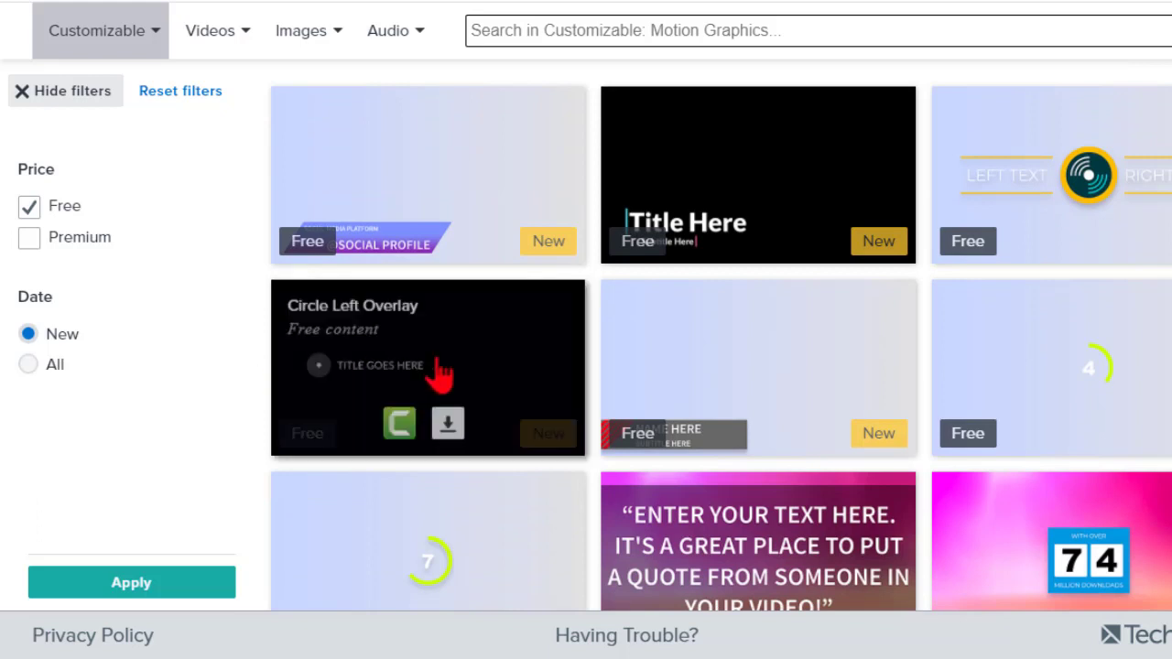
{"action": "mouse_move", "coordinate": [439, 372]}
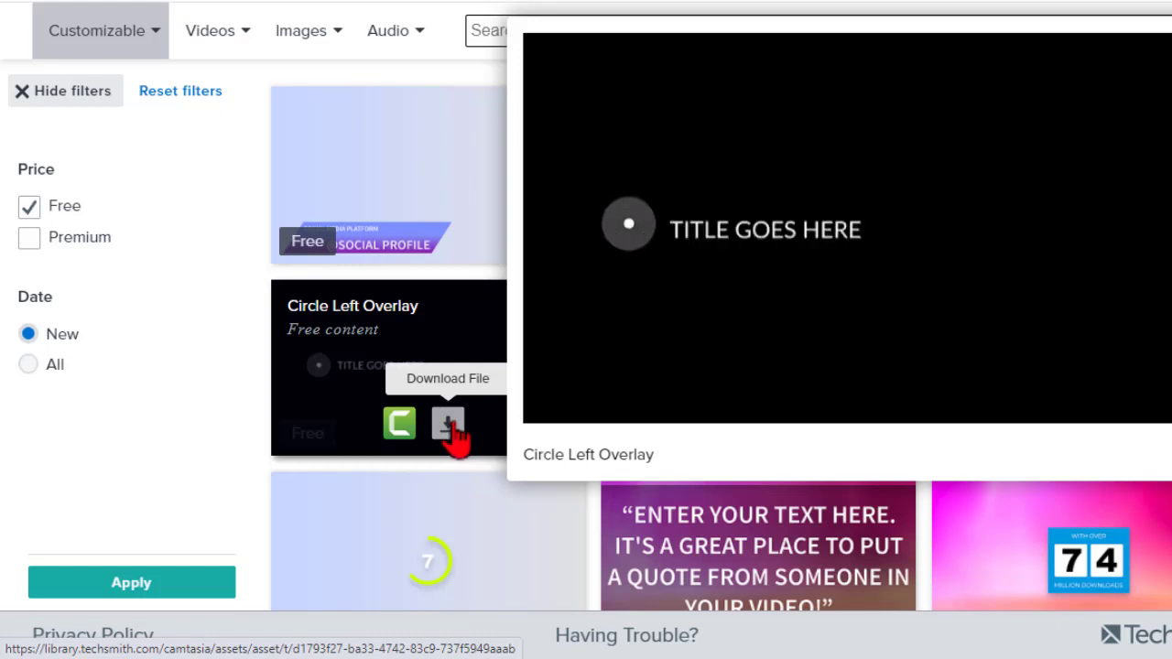
Step: Send Circle Left Overlay to Camtasia so Circle_Left_Overlay.libzip (38.0 KB) downloads
{"action": "left_click", "coordinate": [400, 425]}
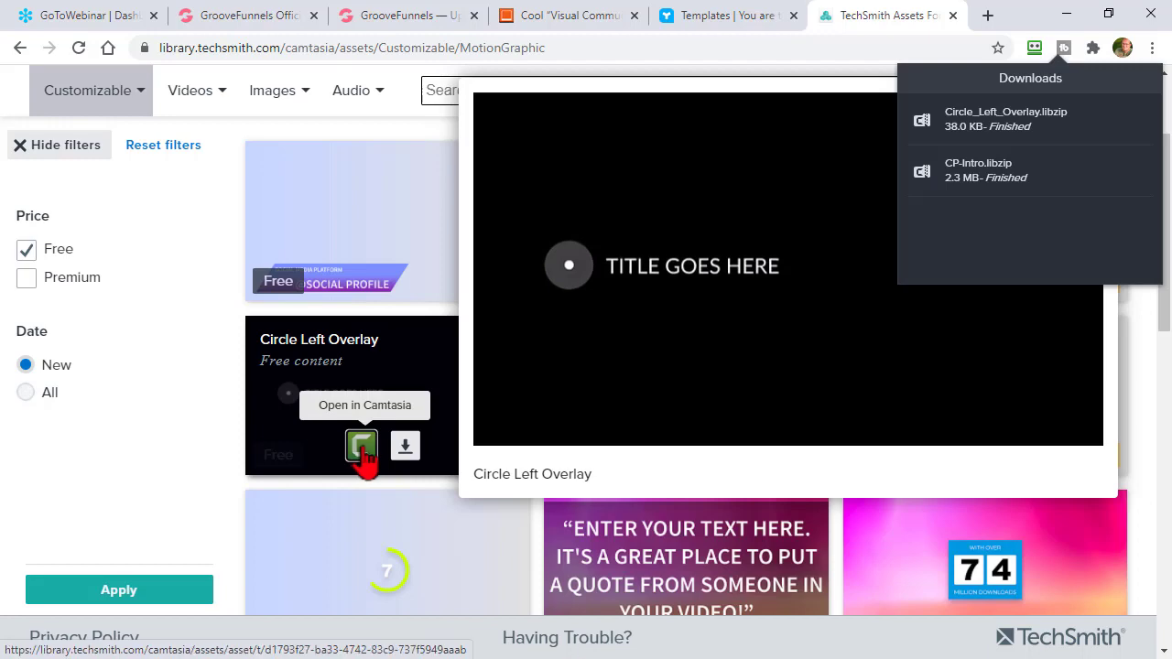
{"action": "left_click", "coordinate": [362, 446]}
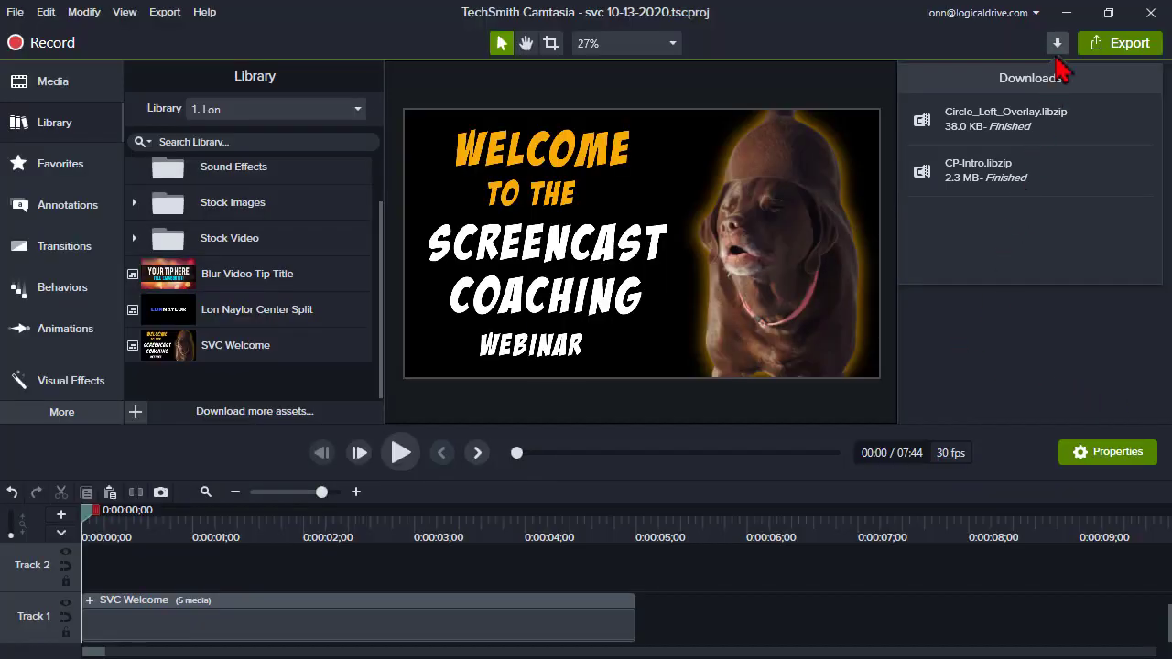
Step: Close the Downloads panel, reopen it to confirm Circle_Left_Overlay finished, then close it again
{"action": "left_click", "coordinate": [1057, 44]}
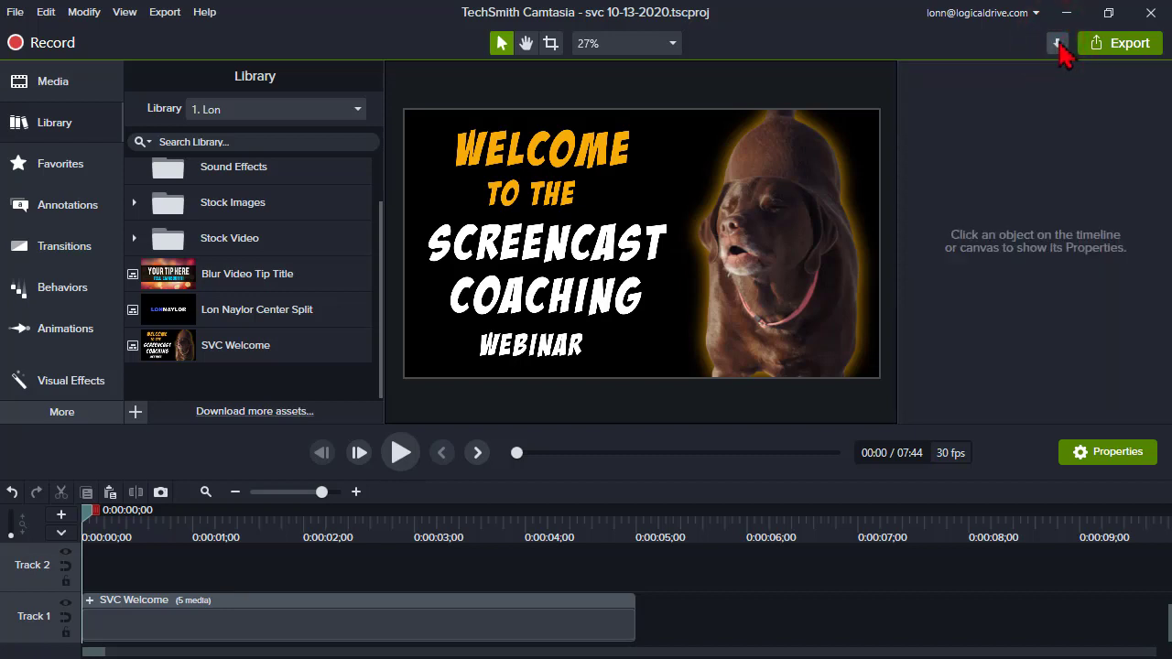
{"action": "left_click", "coordinate": [1057, 44]}
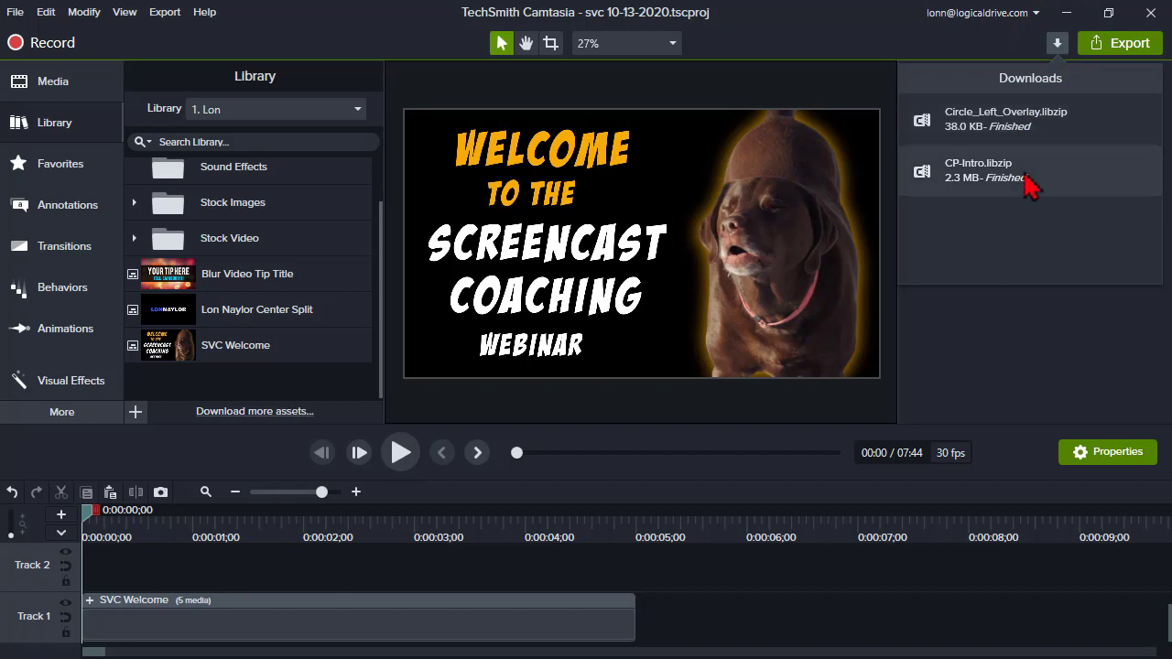
{"action": "left_click", "coordinate": [1058, 44]}
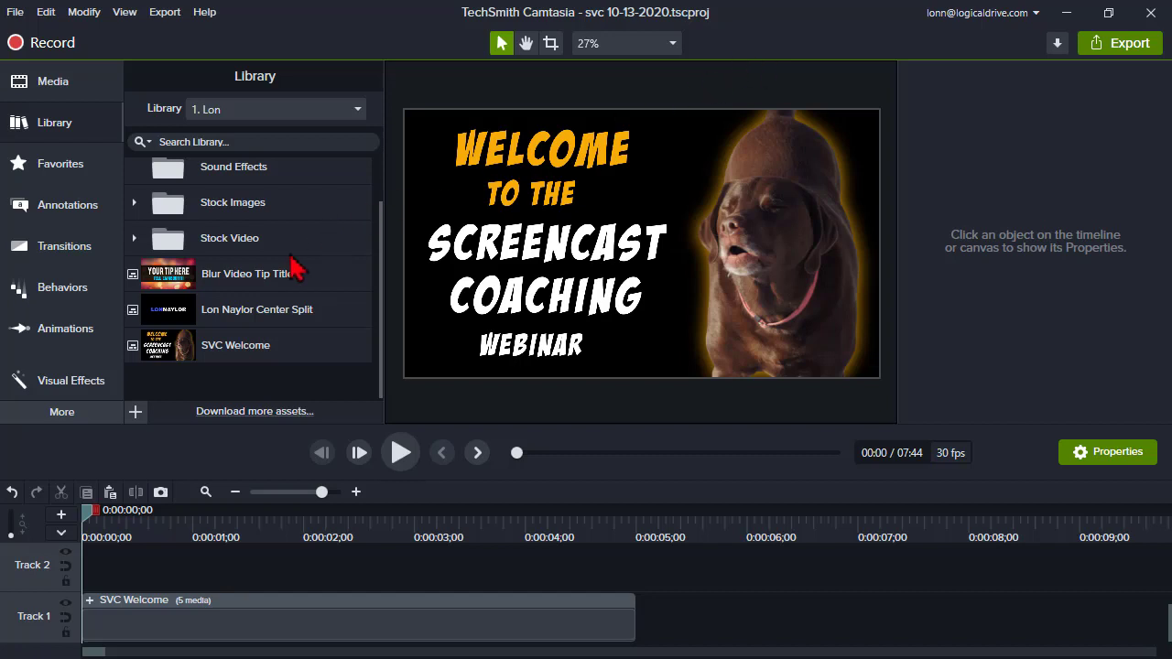
Step: Scroll the Library list and show the list of available libraries
{"action": "scroll", "coordinate": [298, 320], "scroll_direction": "up", "scroll_amount": 1}
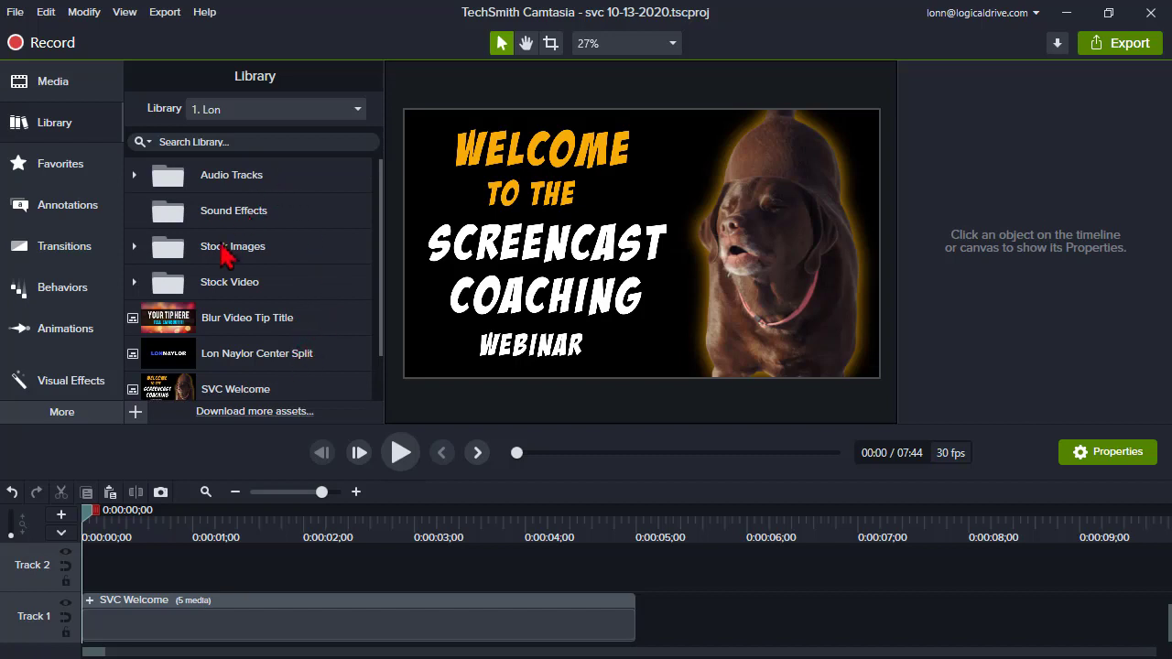
{"action": "scroll", "coordinate": [287, 256], "scroll_direction": "down", "scroll_amount": 1}
{"action": "scroll", "coordinate": [288, 311], "scroll_direction": "up", "scroll_amount": 1}
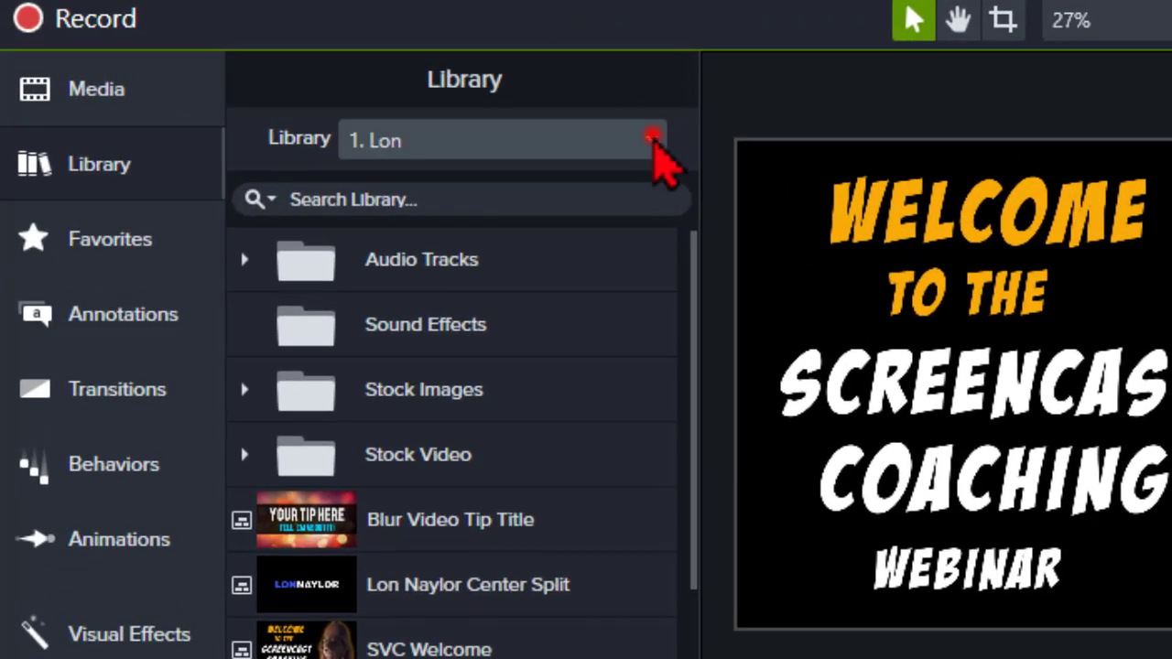
{"action": "left_click", "coordinate": [558, 129]}
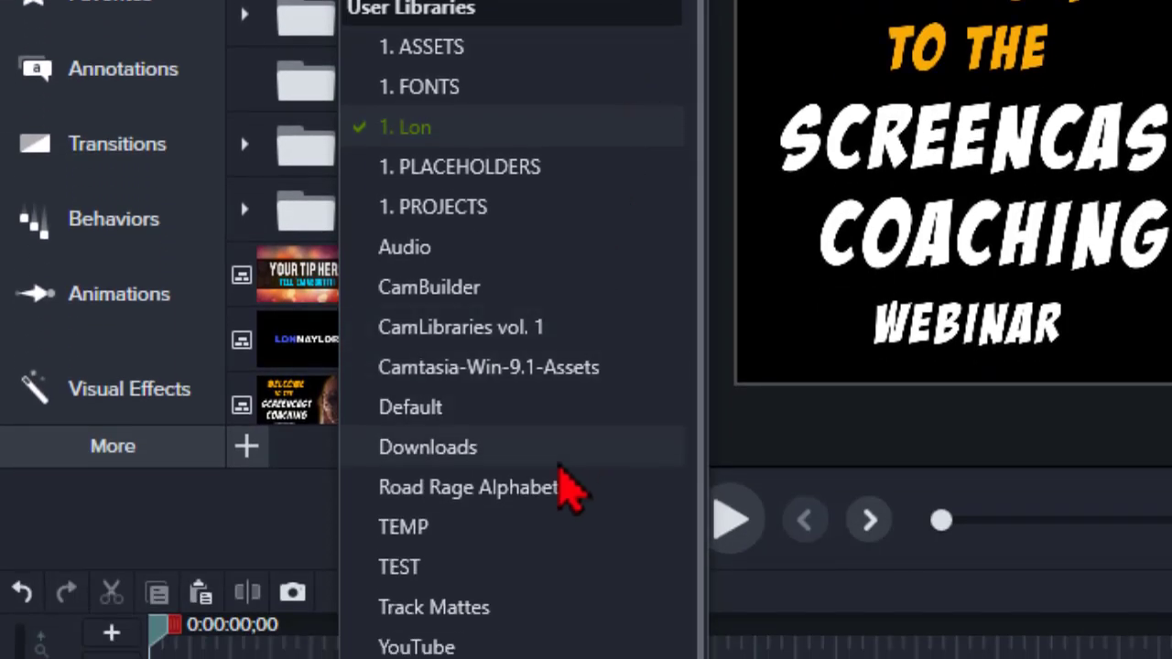
Step: Switch the Library to Downloads and find Circle Left Overlay in its list
{"action": "left_click", "coordinate": [412, 448]}
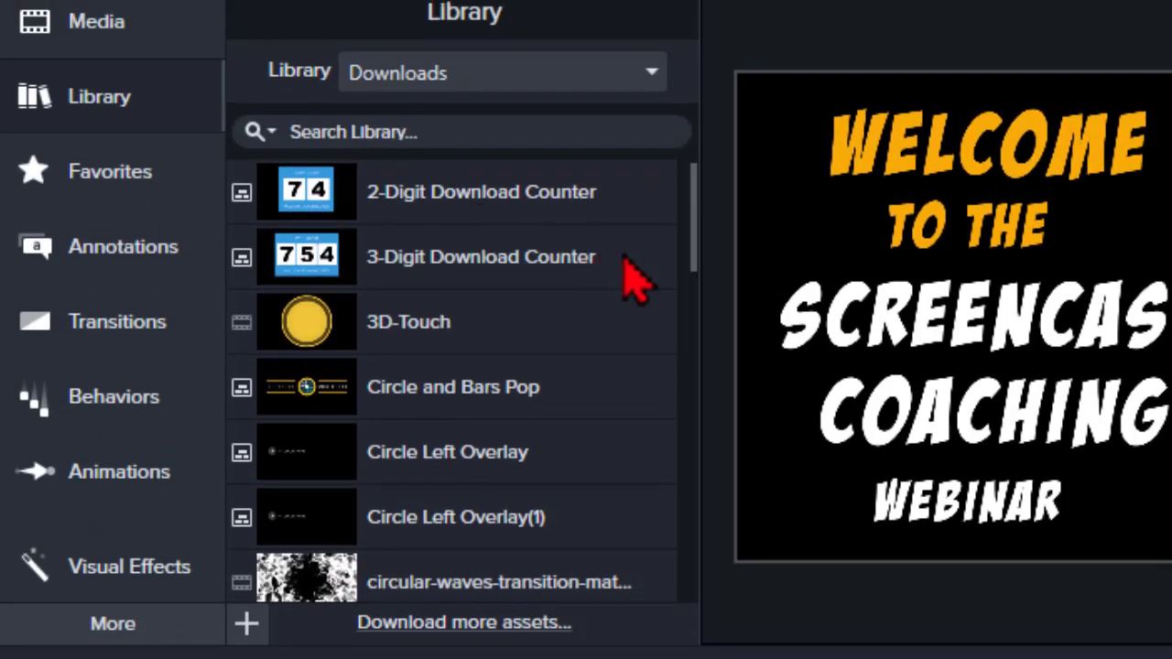
{"action": "scroll", "coordinate": [626, 260], "scroll_direction": "down", "scroll_amount": 3}
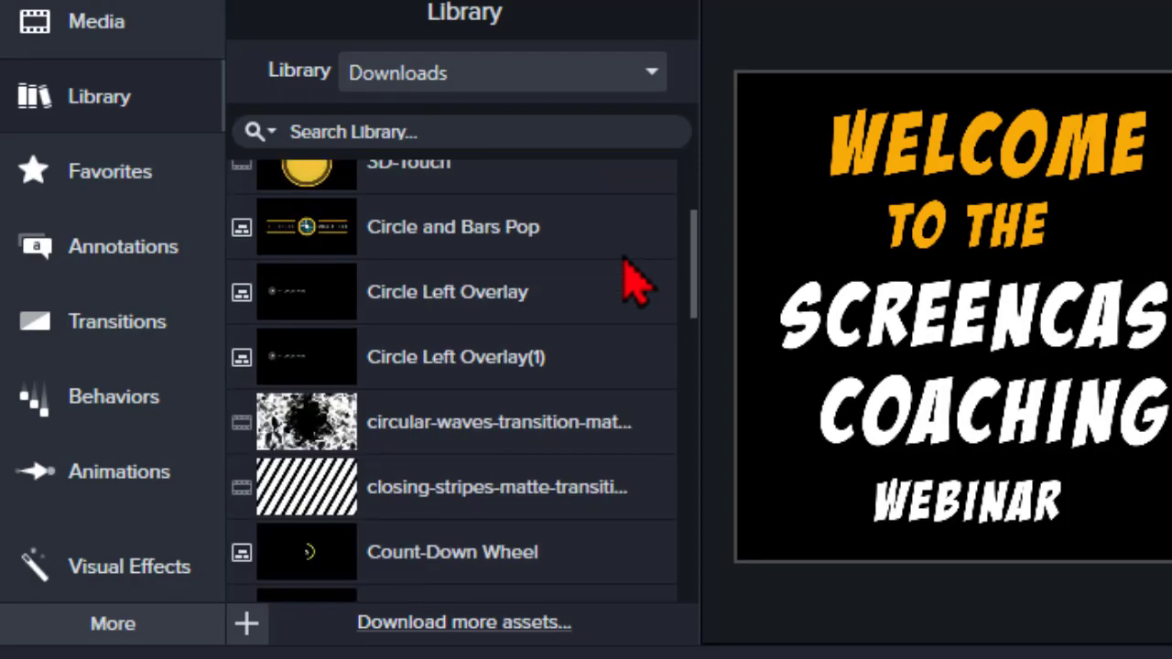
{"action": "scroll", "coordinate": [625, 261], "scroll_direction": "down", "scroll_amount": 5}
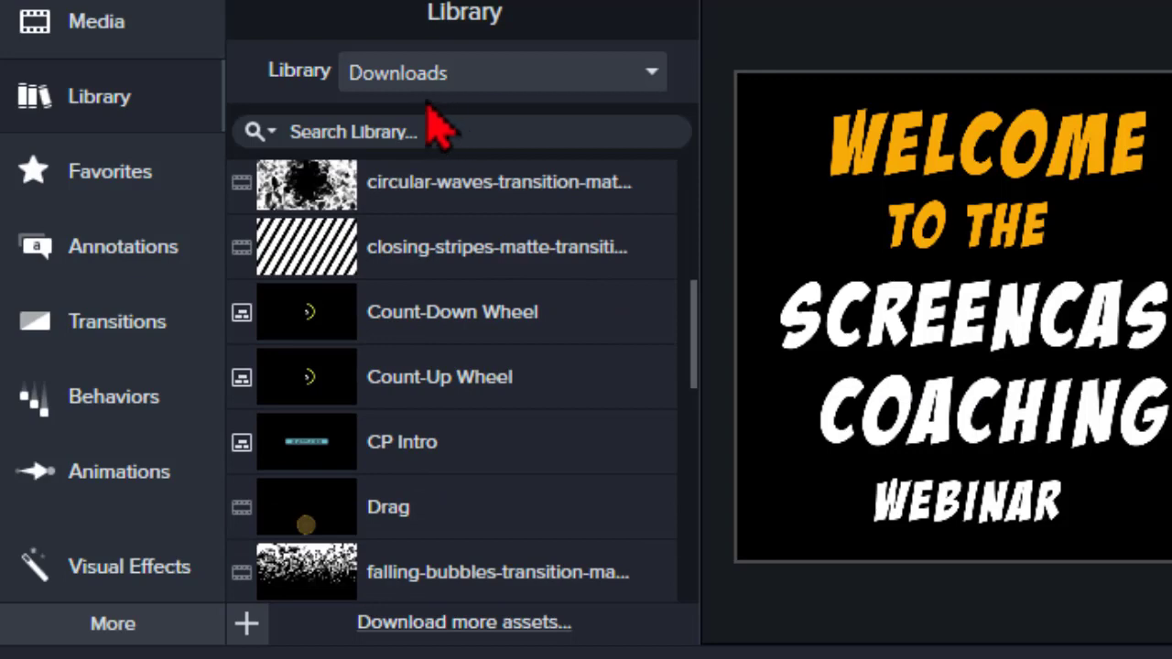
{"action": "left_click", "coordinate": [510, 81]}
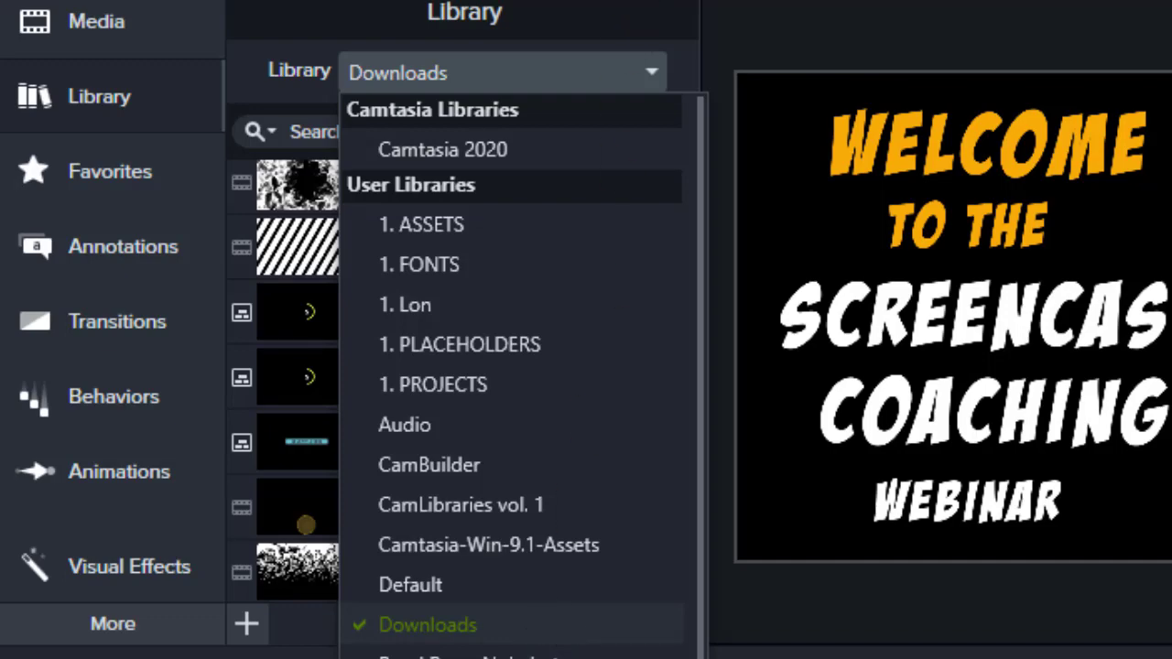
{"action": "left_click", "coordinate": [536, 72]}
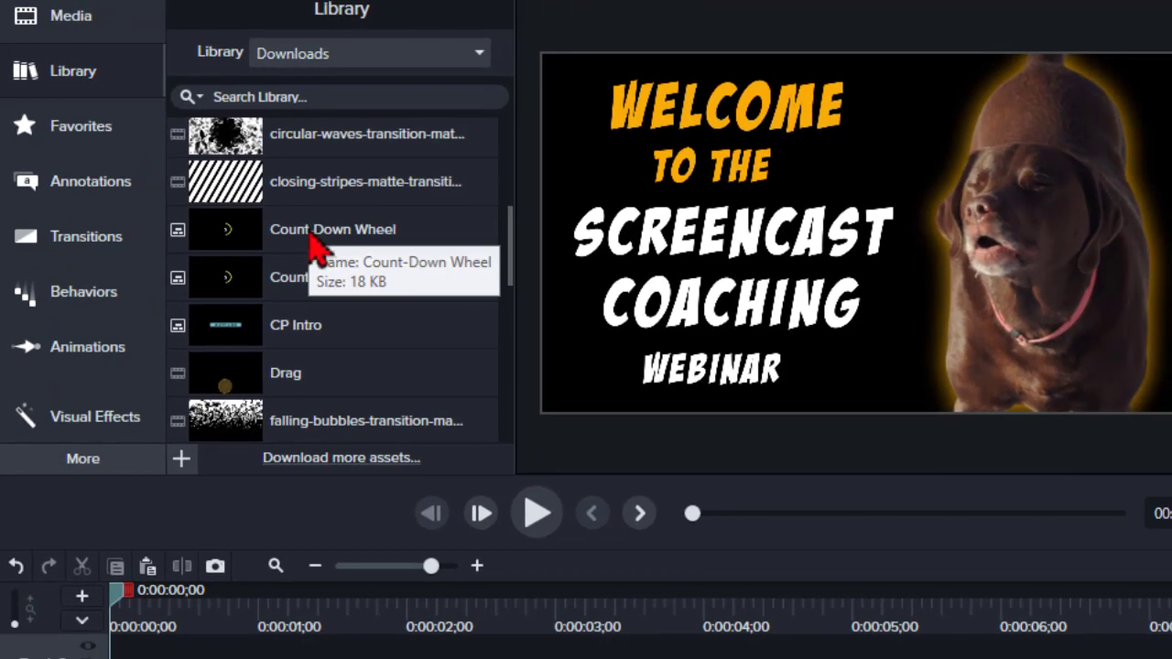
{"action": "right_click", "coordinate": [310, 234]}
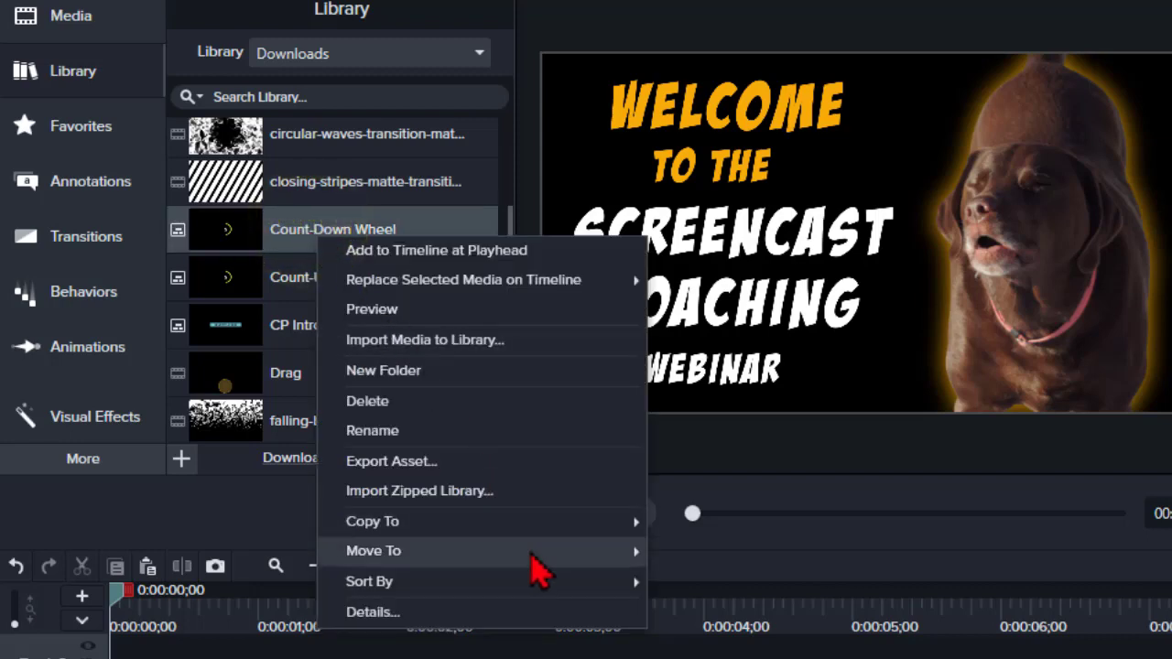
{"action": "mouse_move", "coordinate": [628, 555]}
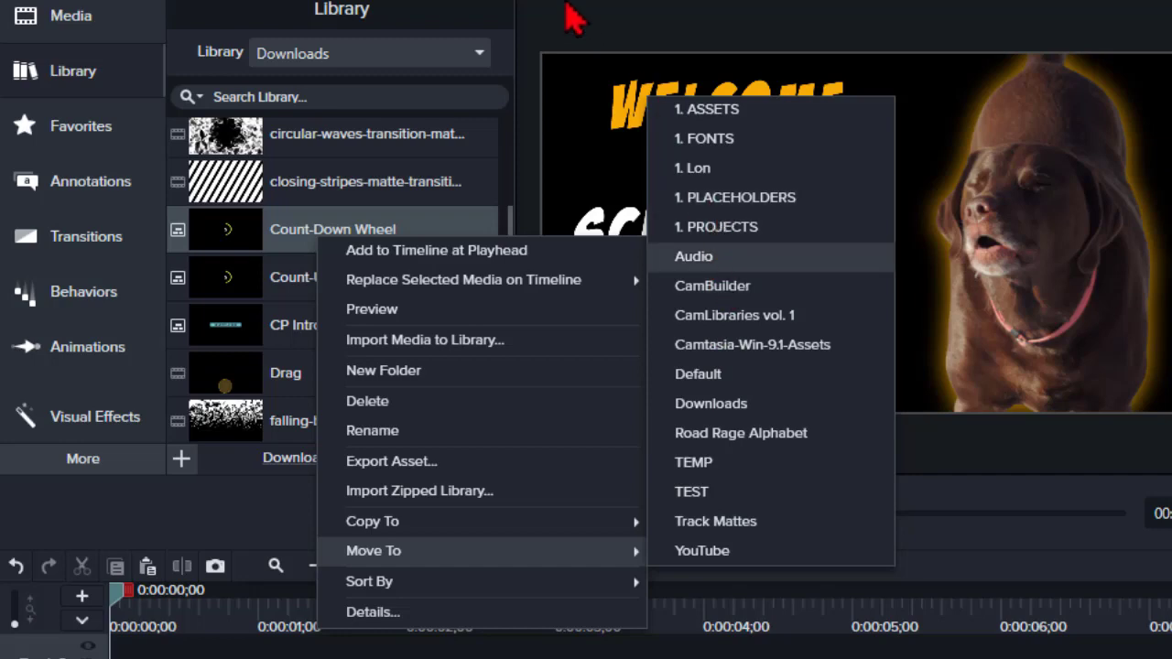
{"action": "key", "text": "Escape"}
{"action": "key", "text": "Escape"}
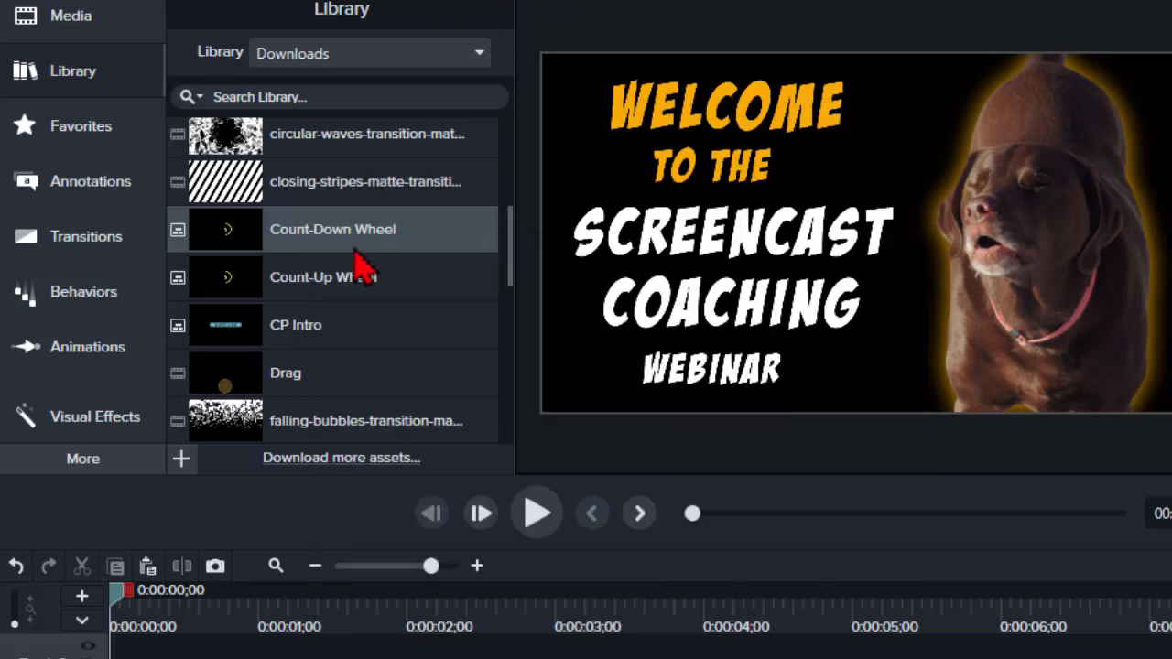
{"action": "scroll", "coordinate": [362, 270], "scroll_direction": "up", "scroll_amount": 3}
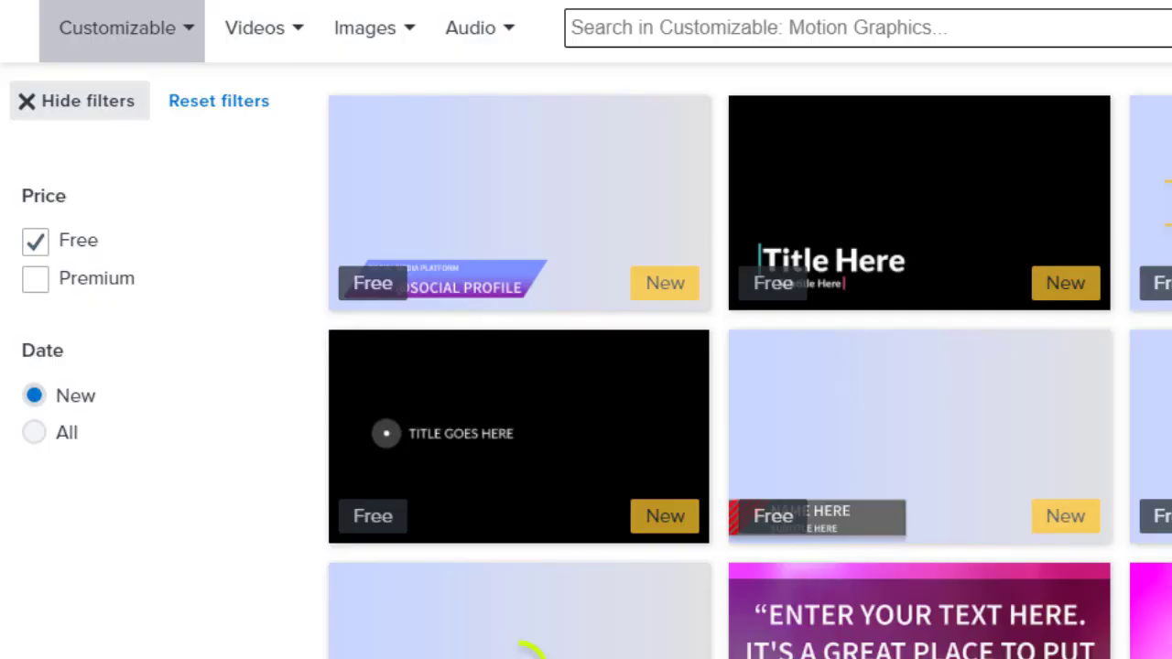
Step: Return to the TechSmith Assets home page and open the Videos category
{"action": "mouse_move", "coordinate": [688, 217]}
{"action": "scroll", "coordinate": [688, 217], "scroll_direction": "up", "scroll_amount": 3}
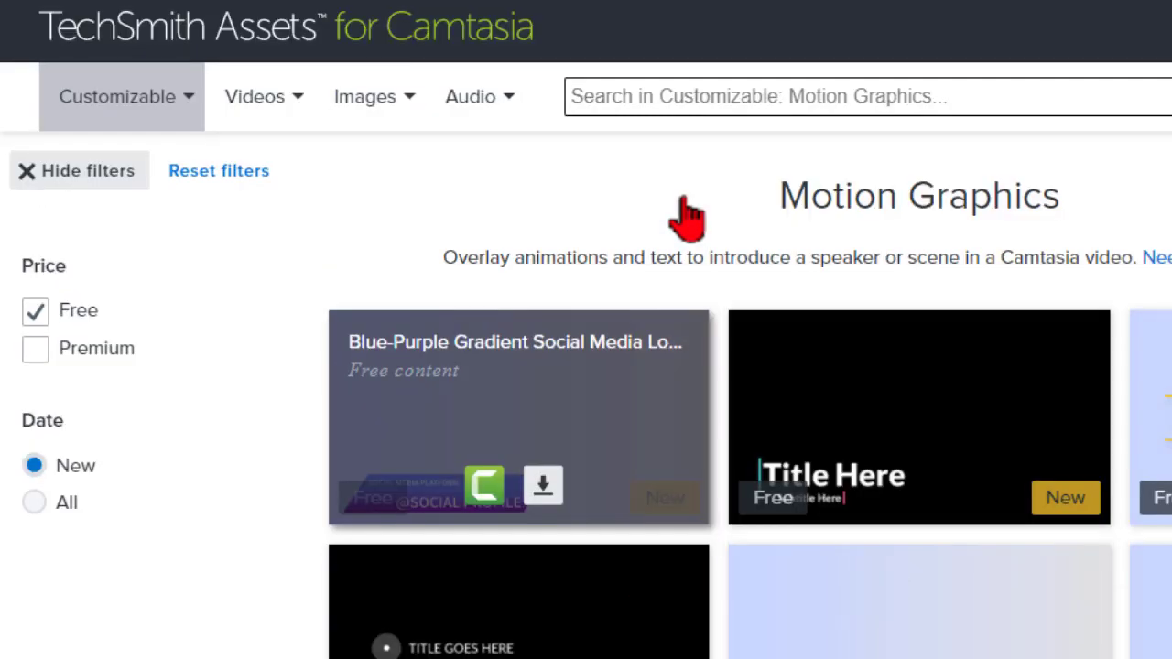
{"action": "mouse_move", "coordinate": [165, 95]}
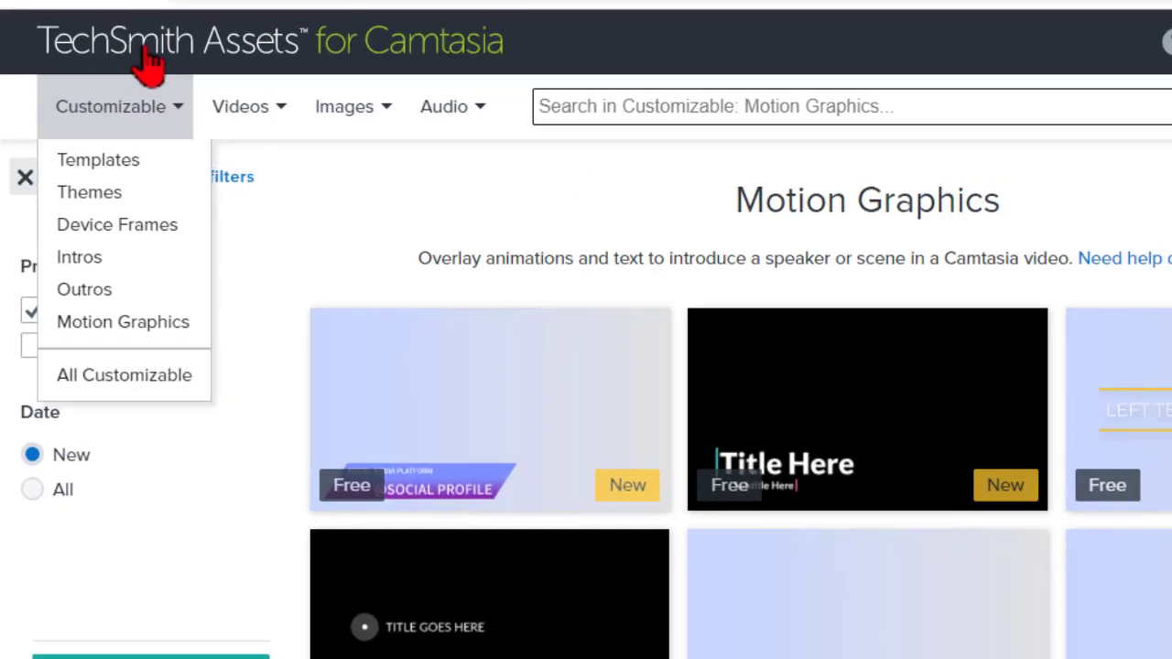
{"action": "left_click", "coordinate": [144, 53]}
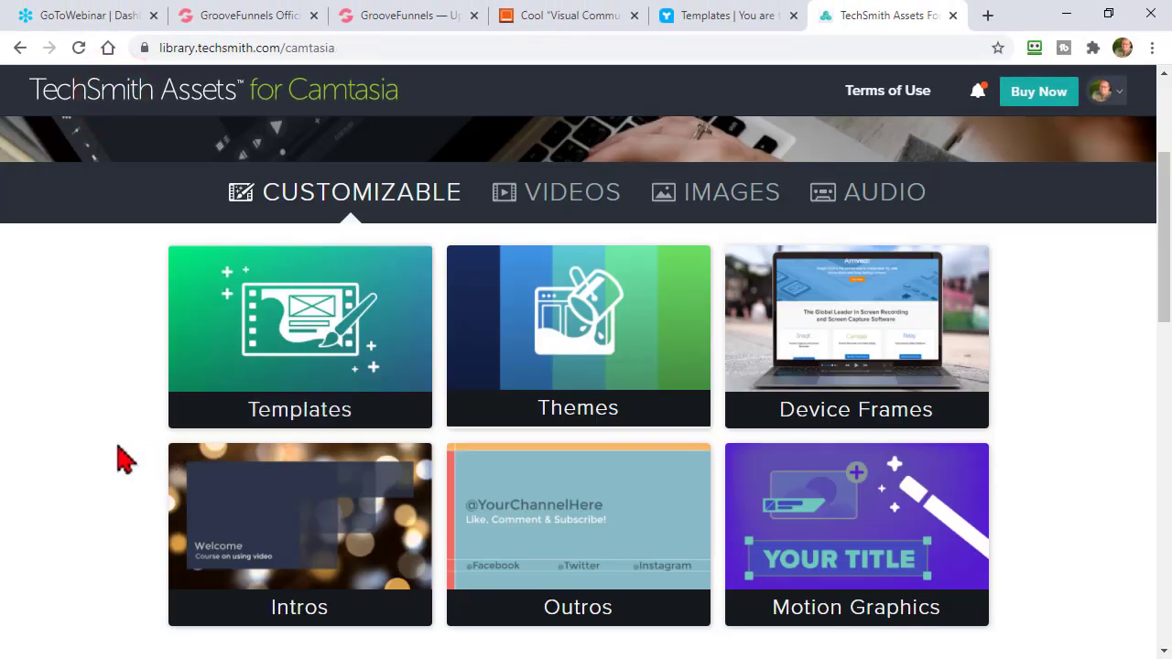
{"action": "left_click", "coordinate": [565, 203]}
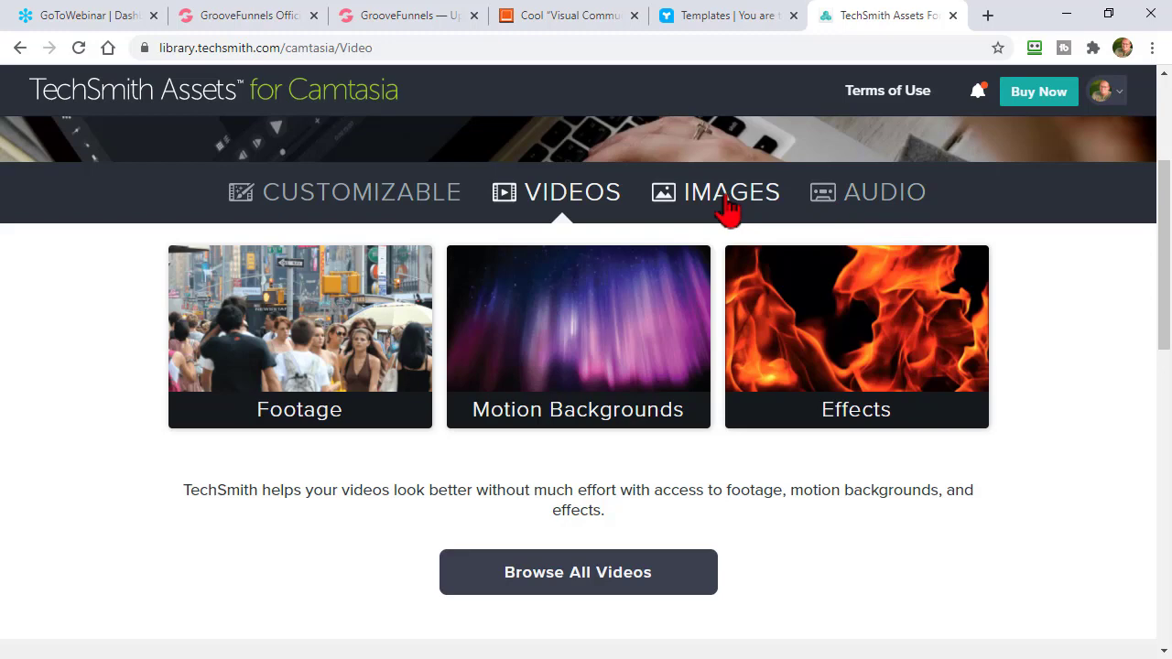
{"action": "scroll", "coordinate": [74, 394], "scroll_direction": "up", "scroll_amount": 3}
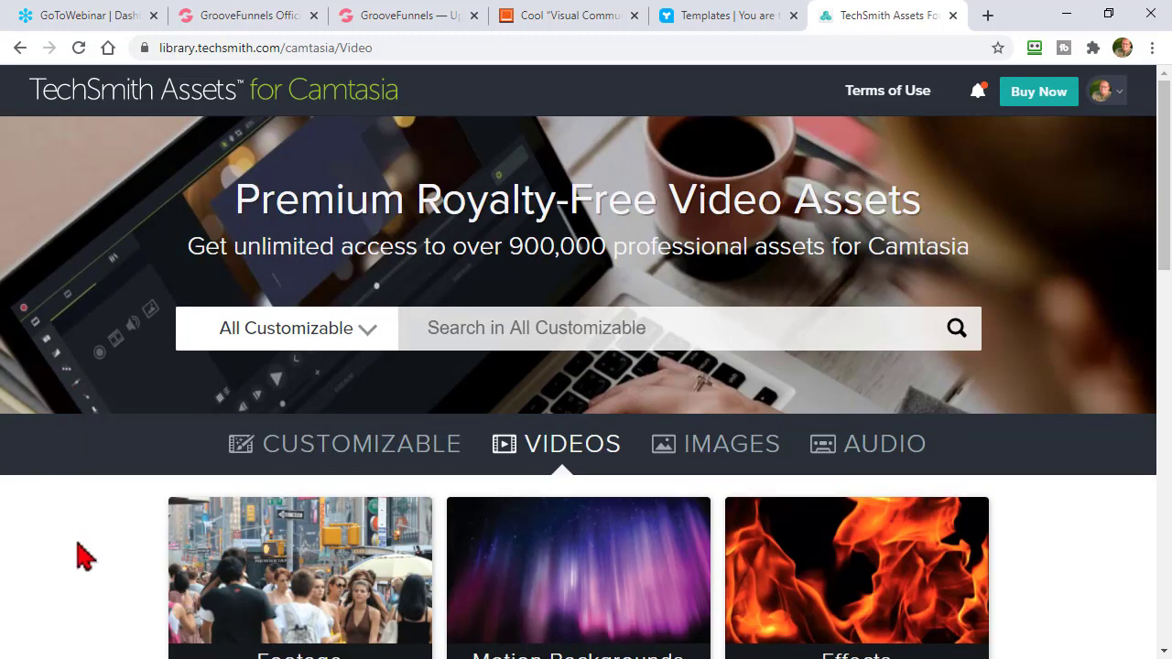